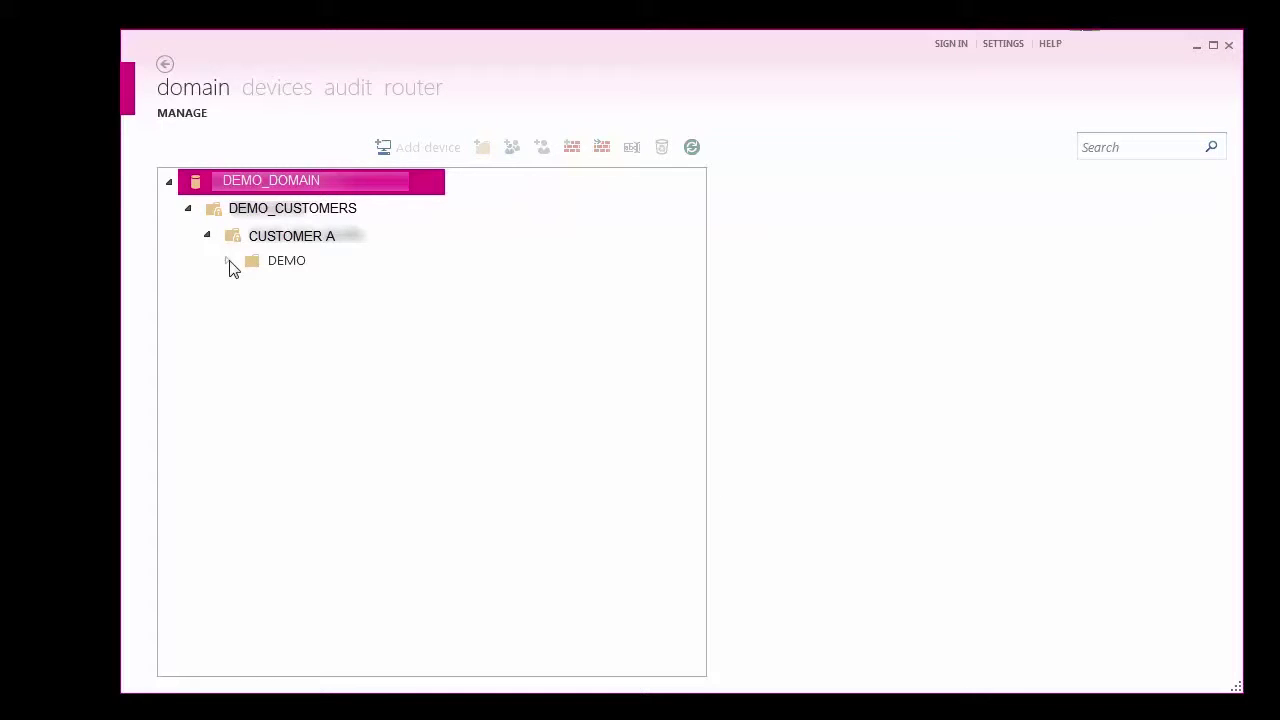
Step: Switch to the router section to begin setting up a router
{"action": "left_click", "coordinate": [414, 92]}
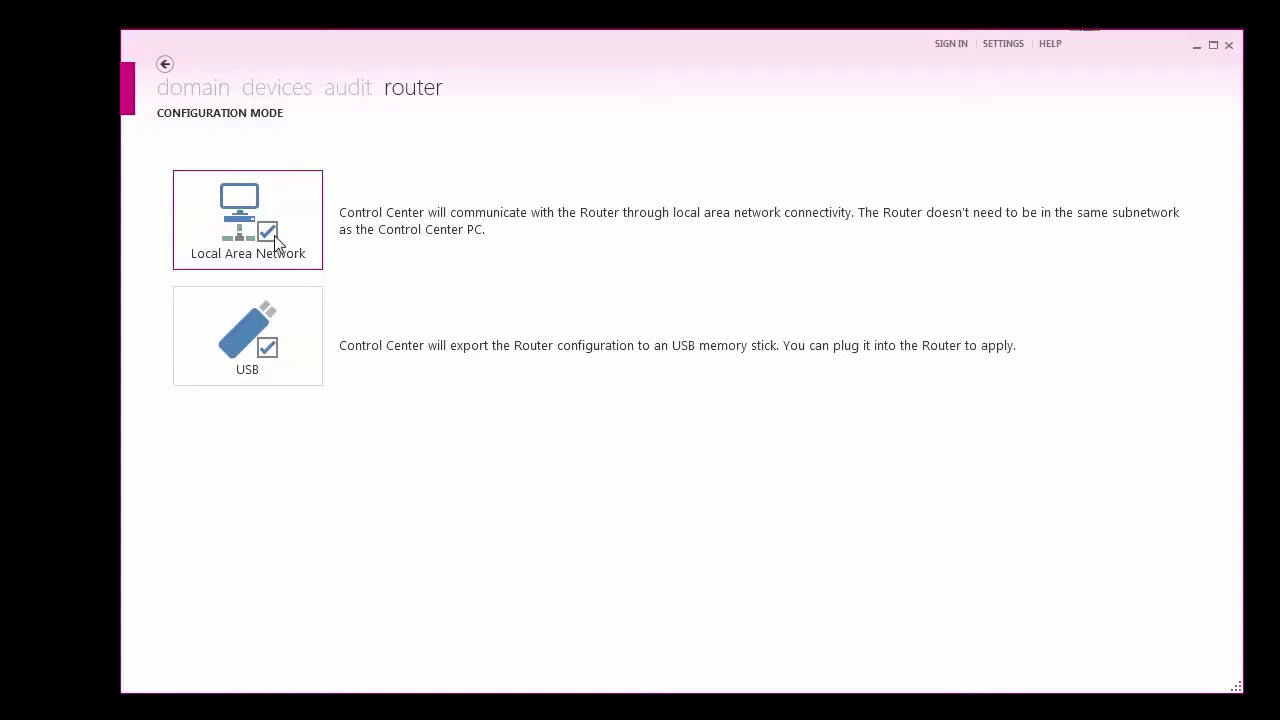
Step: Choose Local Area Network, log in with the router's admin password, and select the discovered router
{"action": "left_click", "coordinate": [275, 242]}
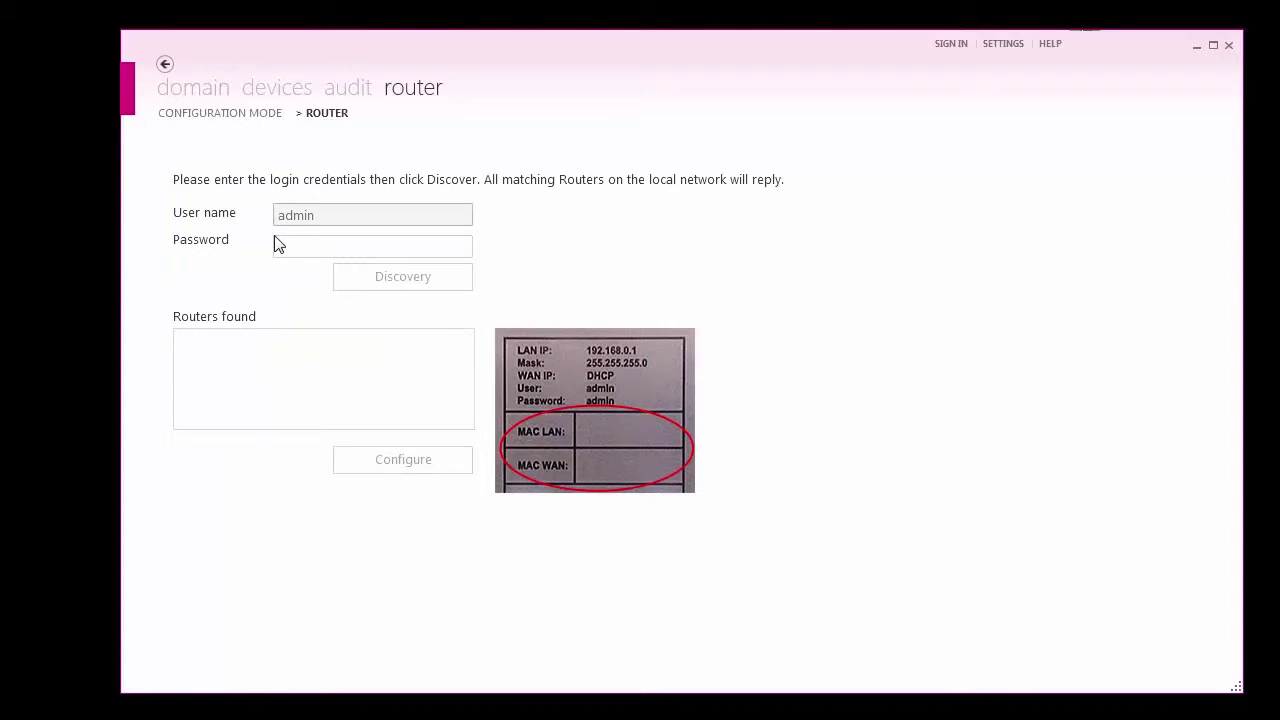
{"action": "left_click", "coordinate": [285, 245]}
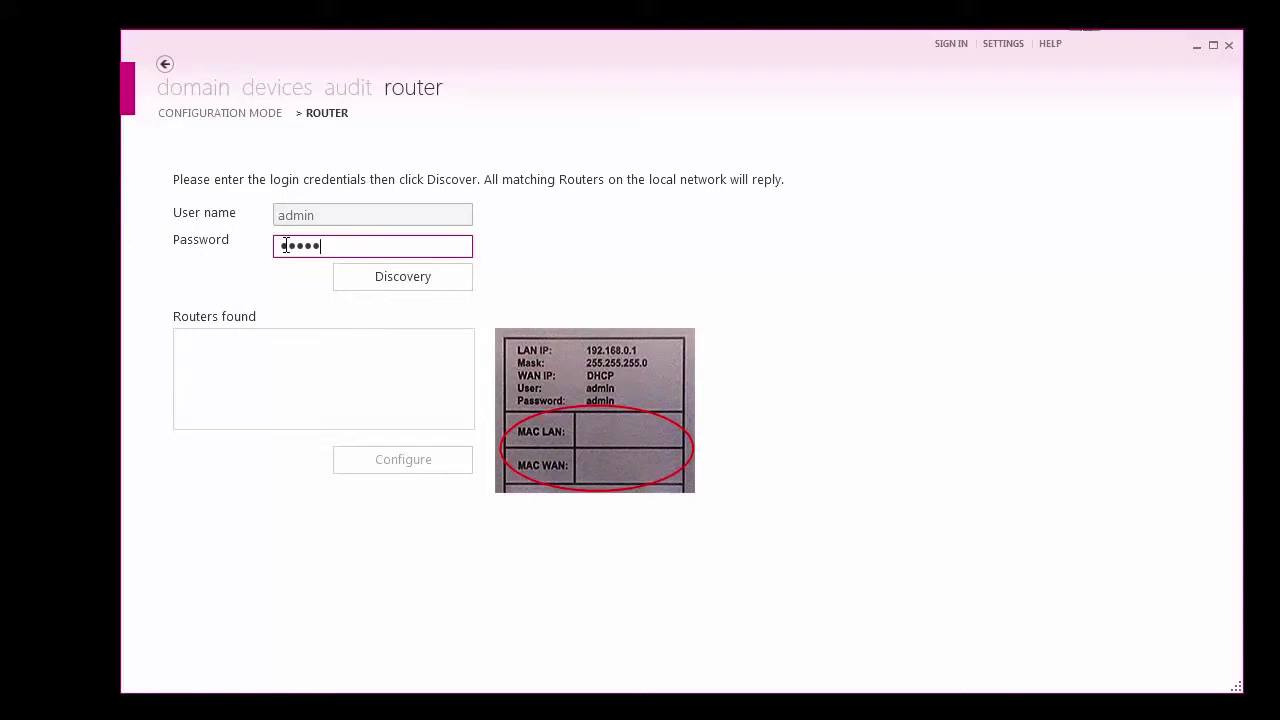
{"action": "key", "text": "Return"}
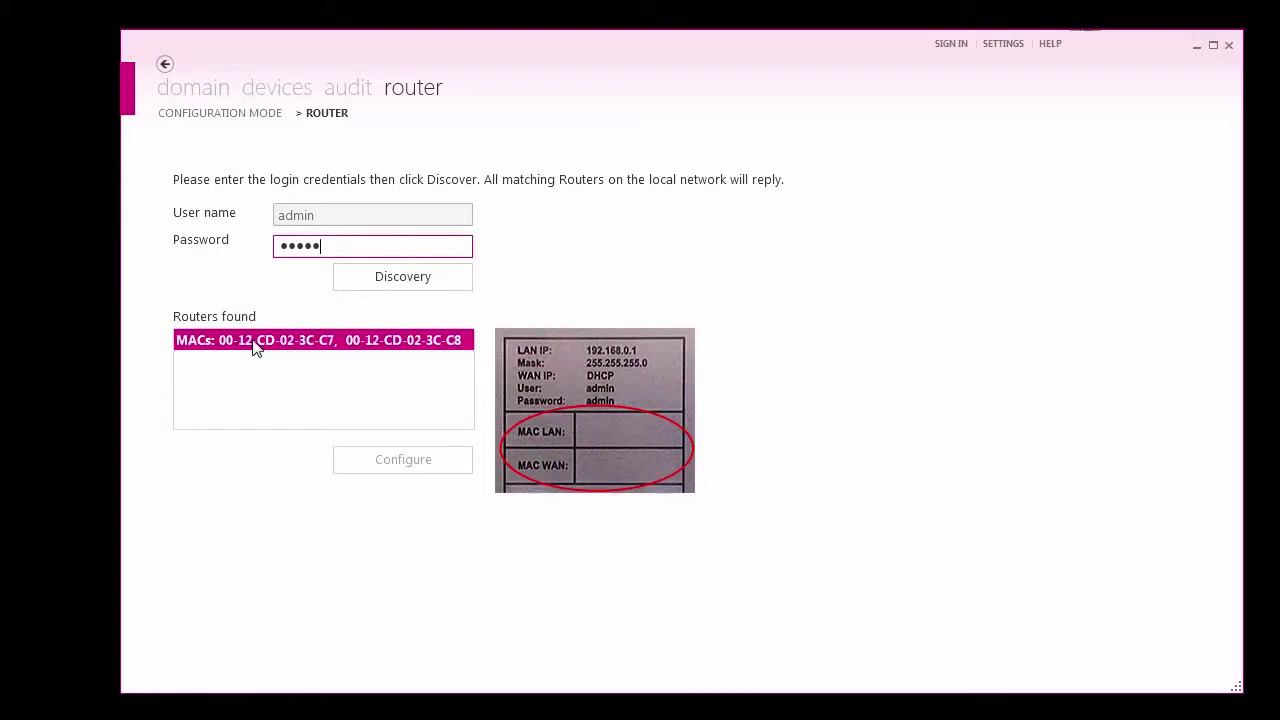
{"action": "left_click", "coordinate": [256, 345]}
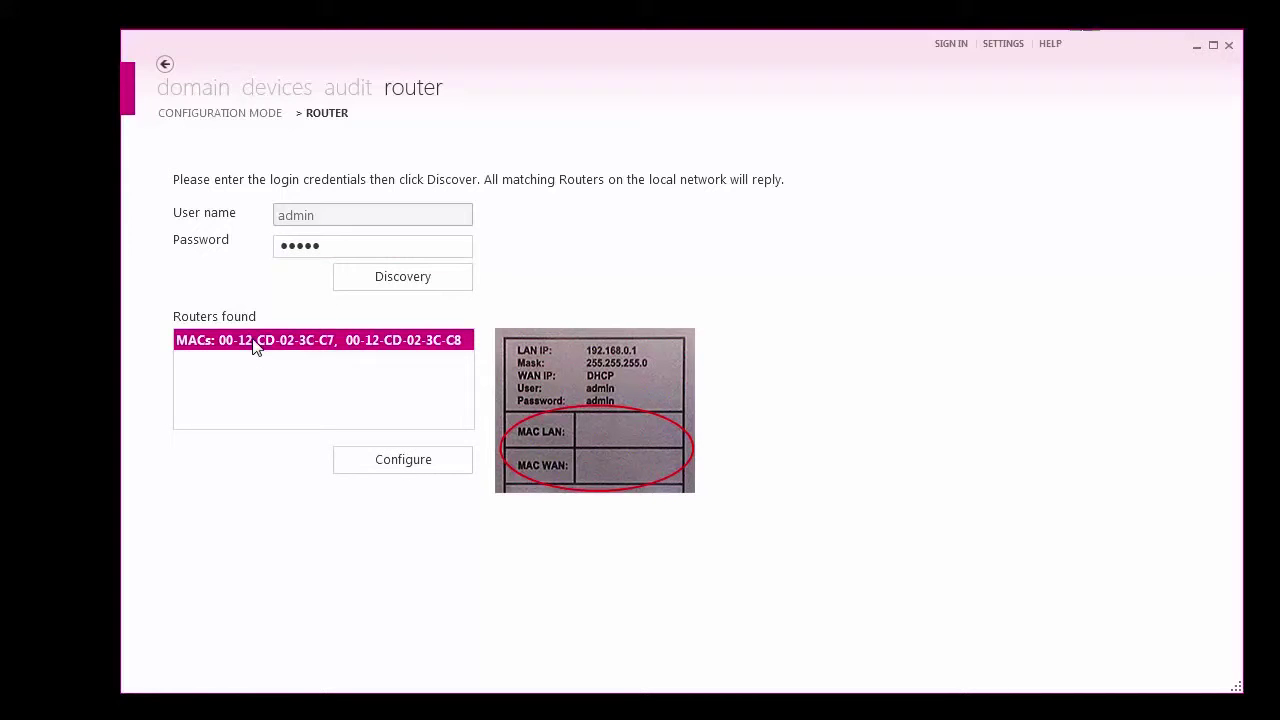
Step: In the router's configuration, set General Options Internet connectivity to Modem
{"action": "left_click", "coordinate": [377, 463]}
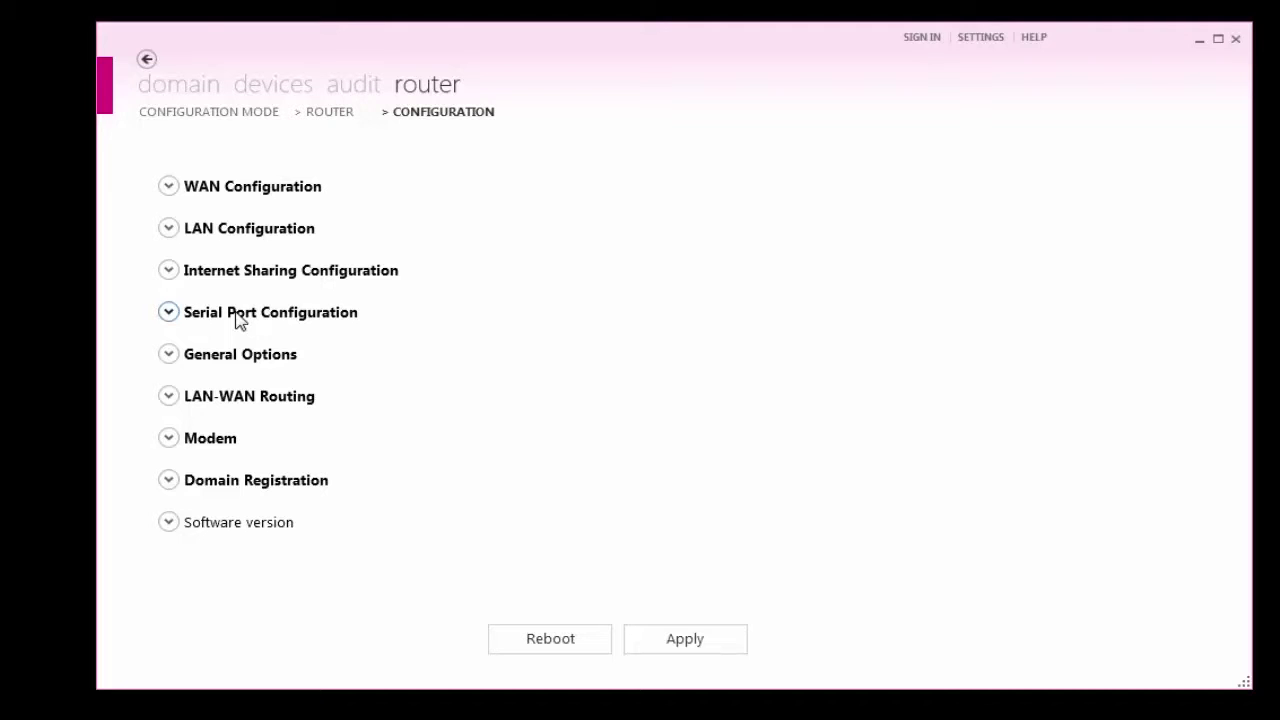
{"action": "left_click", "coordinate": [226, 356]}
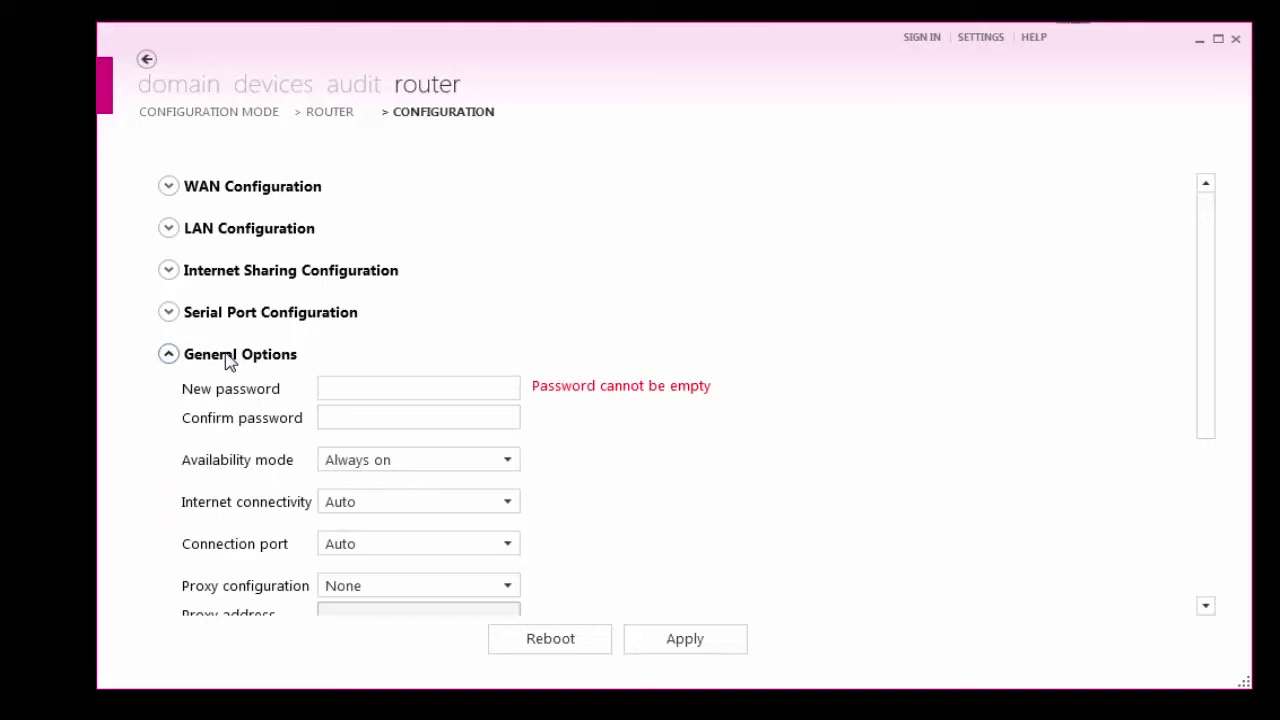
{"action": "left_click", "coordinate": [367, 511]}
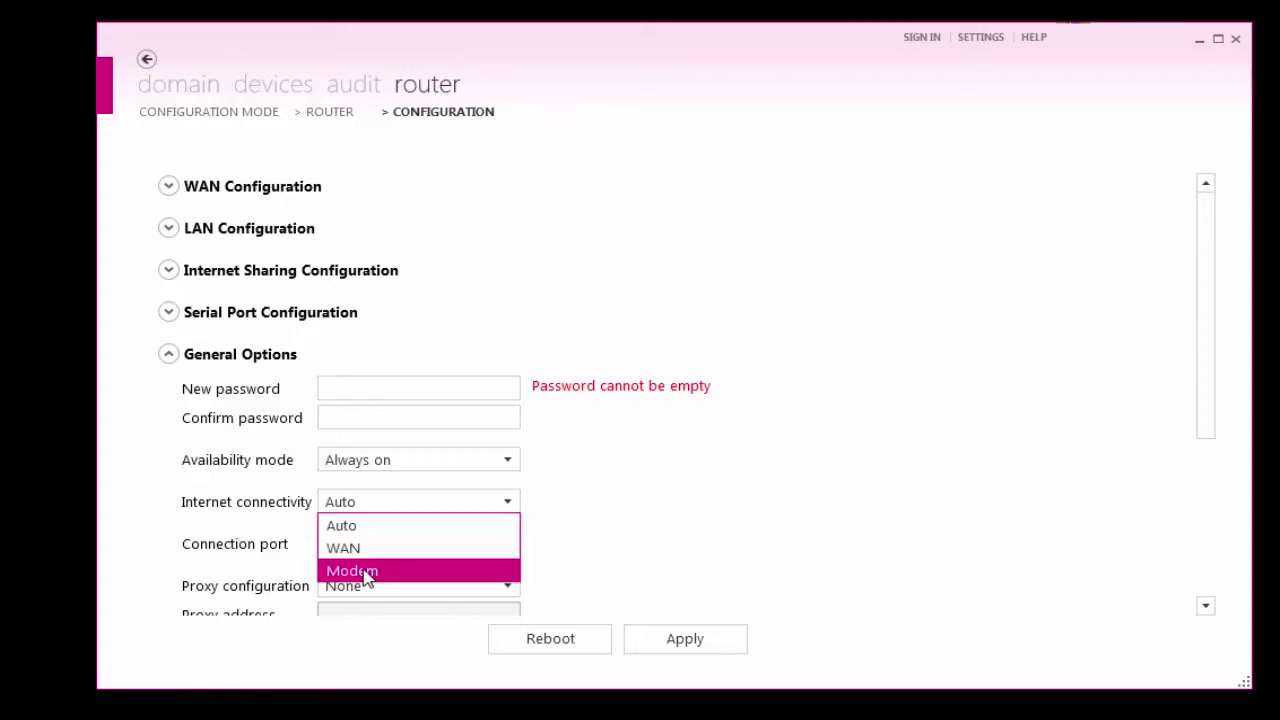
{"action": "left_click", "coordinate": [366, 572]}
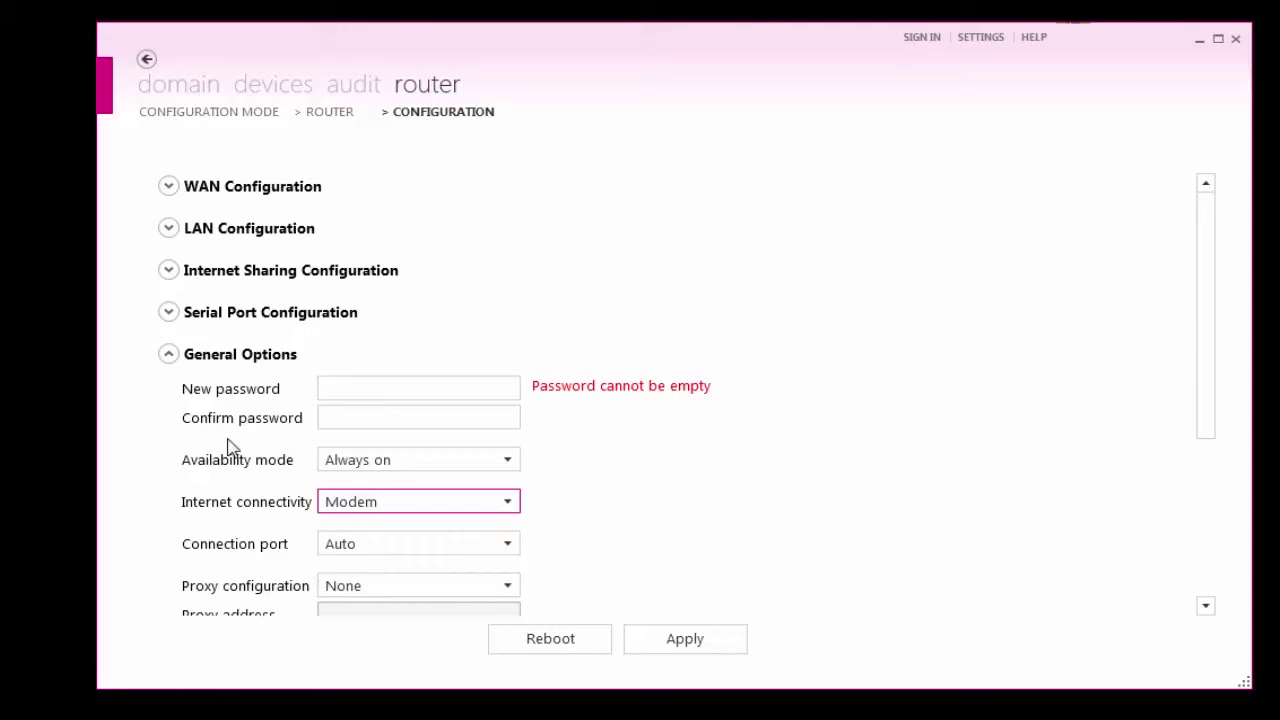
{"action": "left_click", "coordinate": [169, 354]}
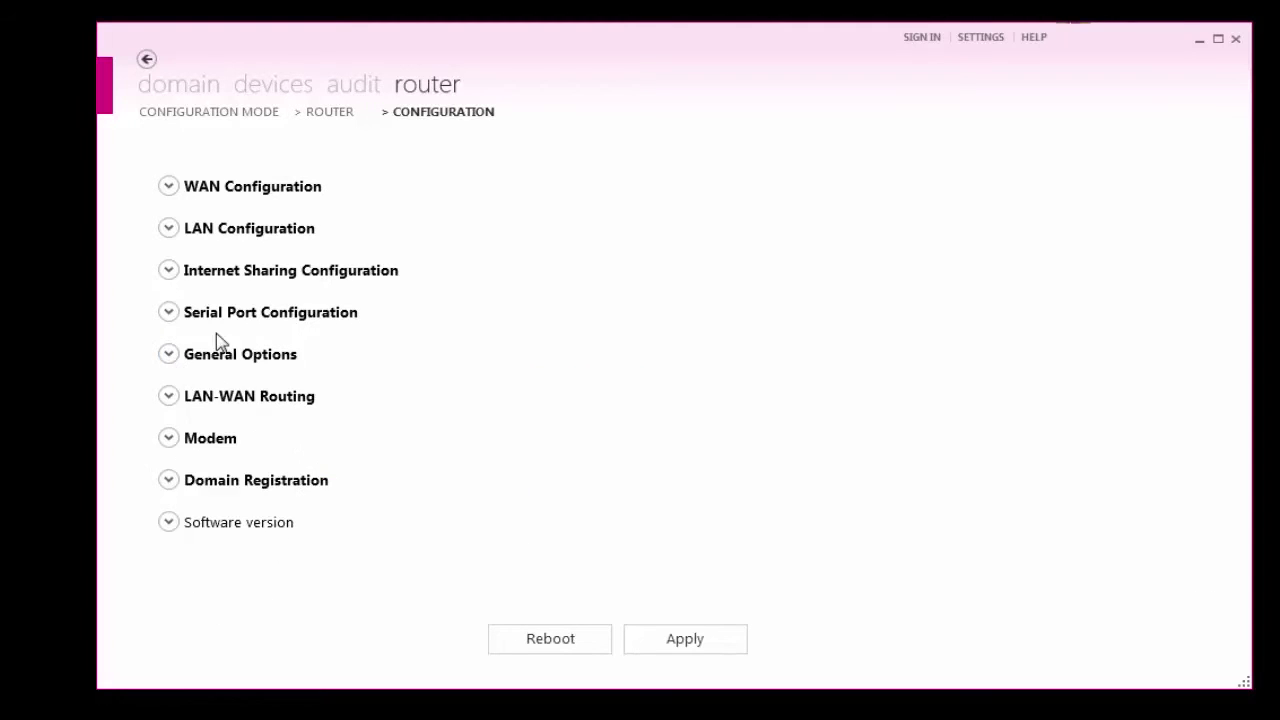
Step: In the Modem settings, enter the SIM's PIN code and set the APN to Prodata
{"action": "left_click", "coordinate": [168, 444]}
{"action": "scroll", "coordinate": [460, 418], "scroll_direction": "down", "scroll_amount": 3}
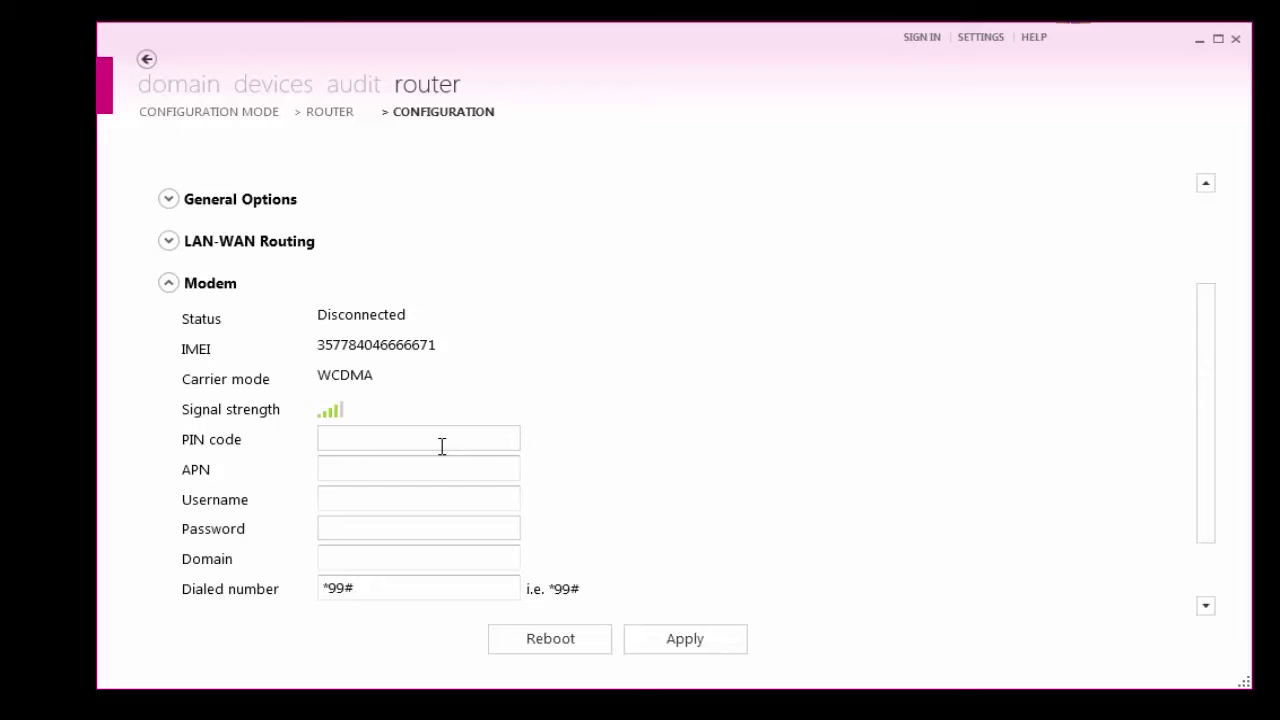
{"action": "left_click", "coordinate": [442, 446]}
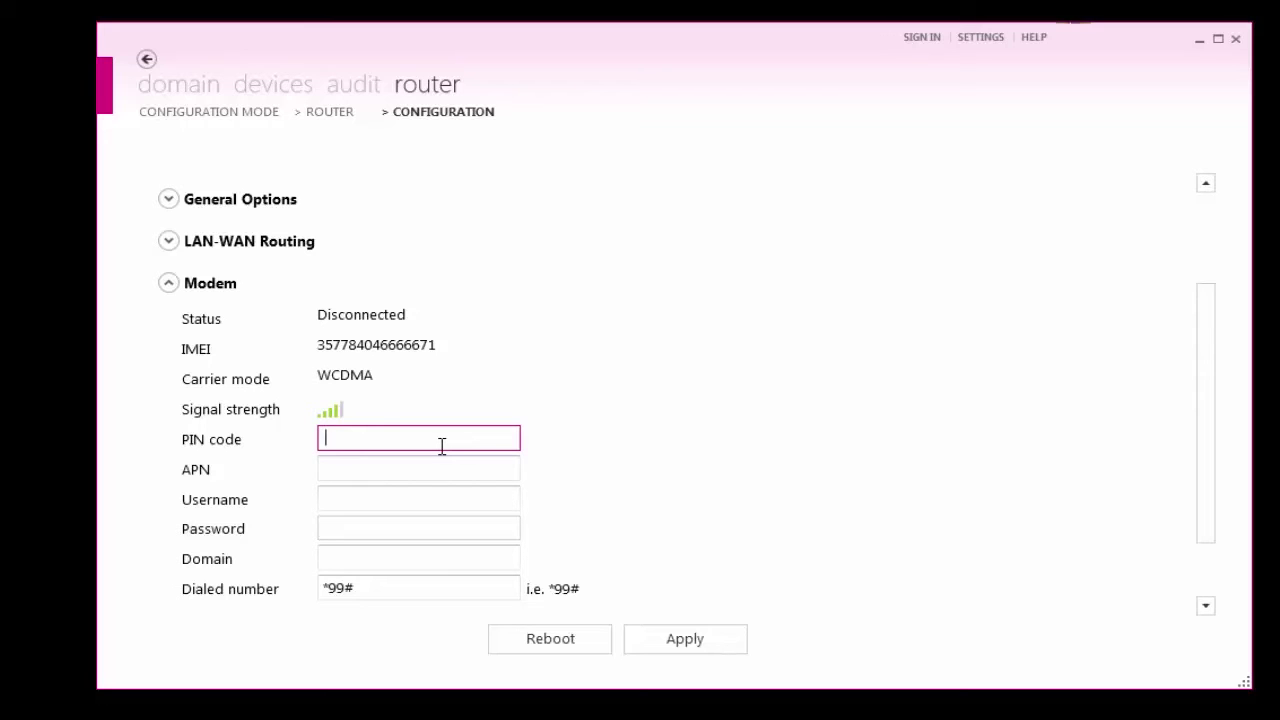
{"action": "key", "text": "Tab"}
{"action": "type", "text": "Prodata"}
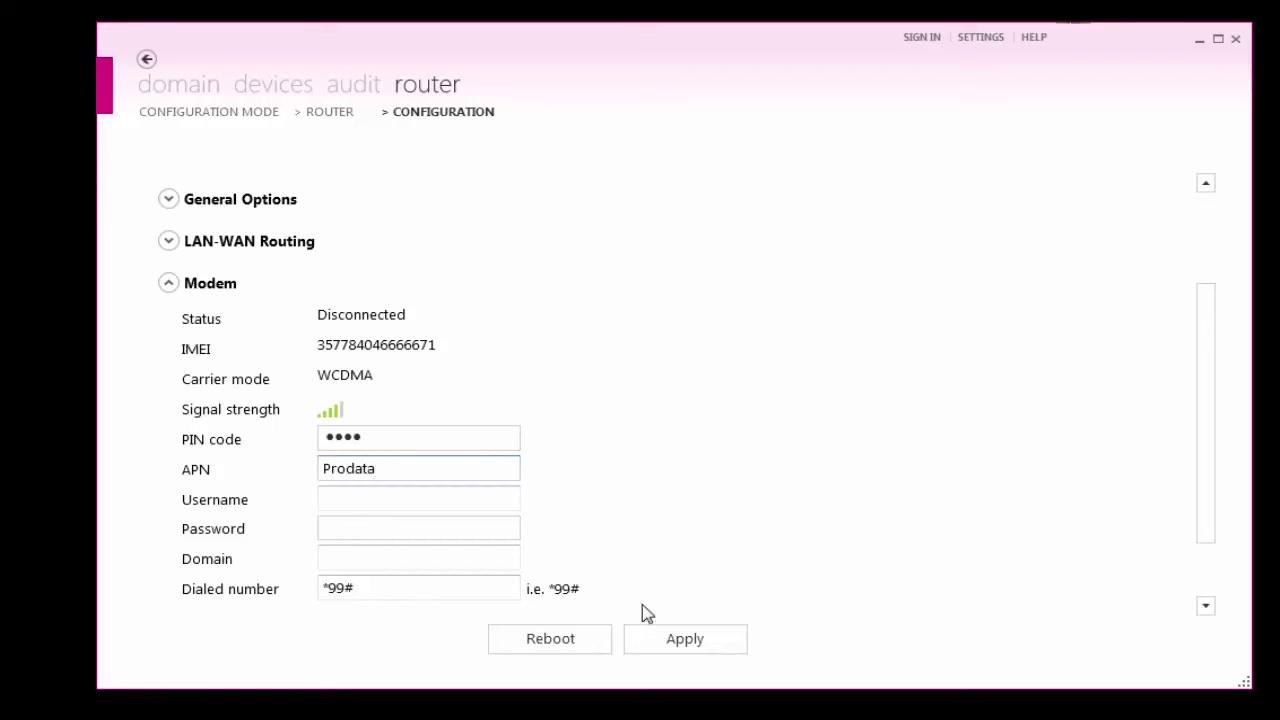
Step: Apply the settings so the C6 router reboots, then view the Online demo router's details
{"action": "left_click", "coordinate": [655, 630]}
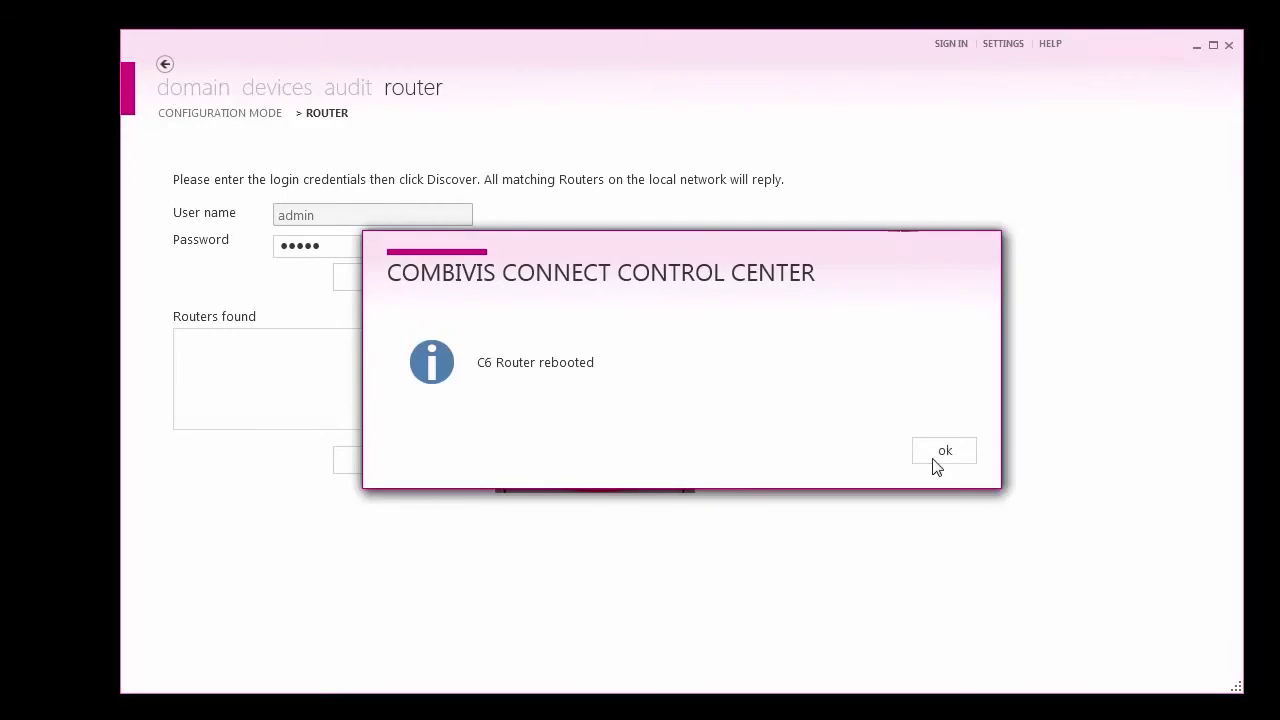
{"action": "left_click", "coordinate": [935, 465]}
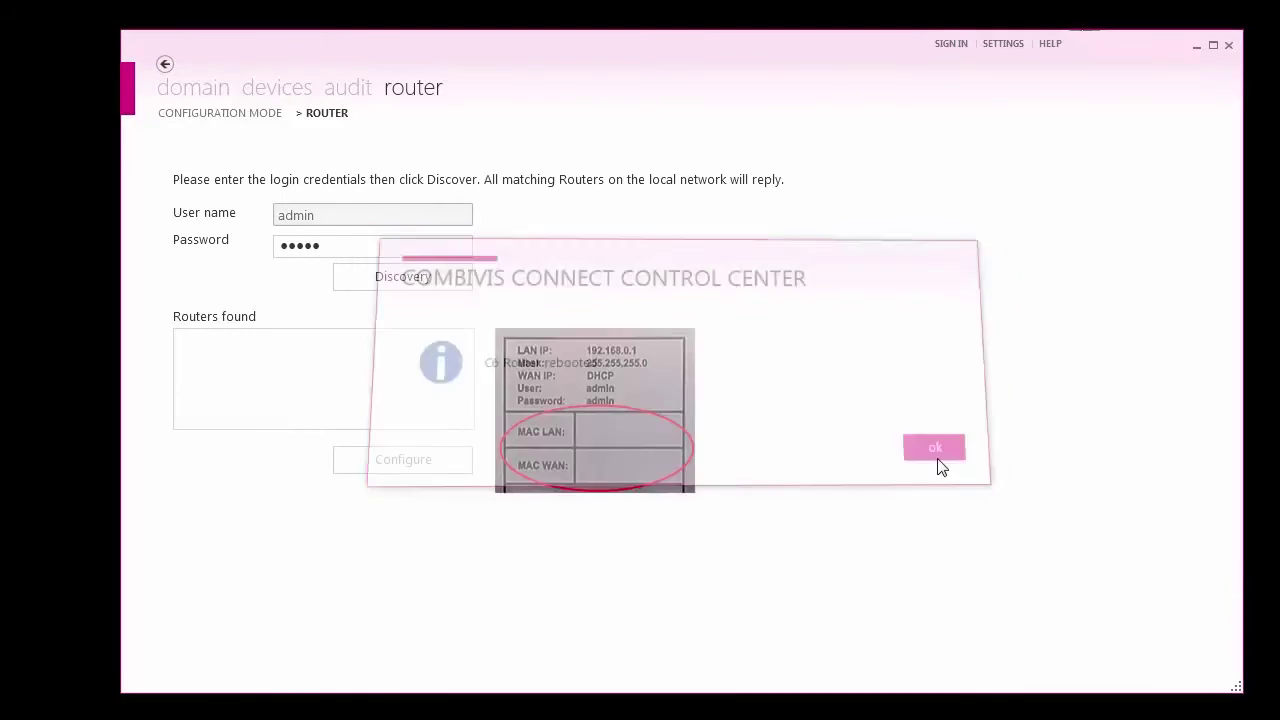
{"action": "left_click", "coordinate": [207, 91]}
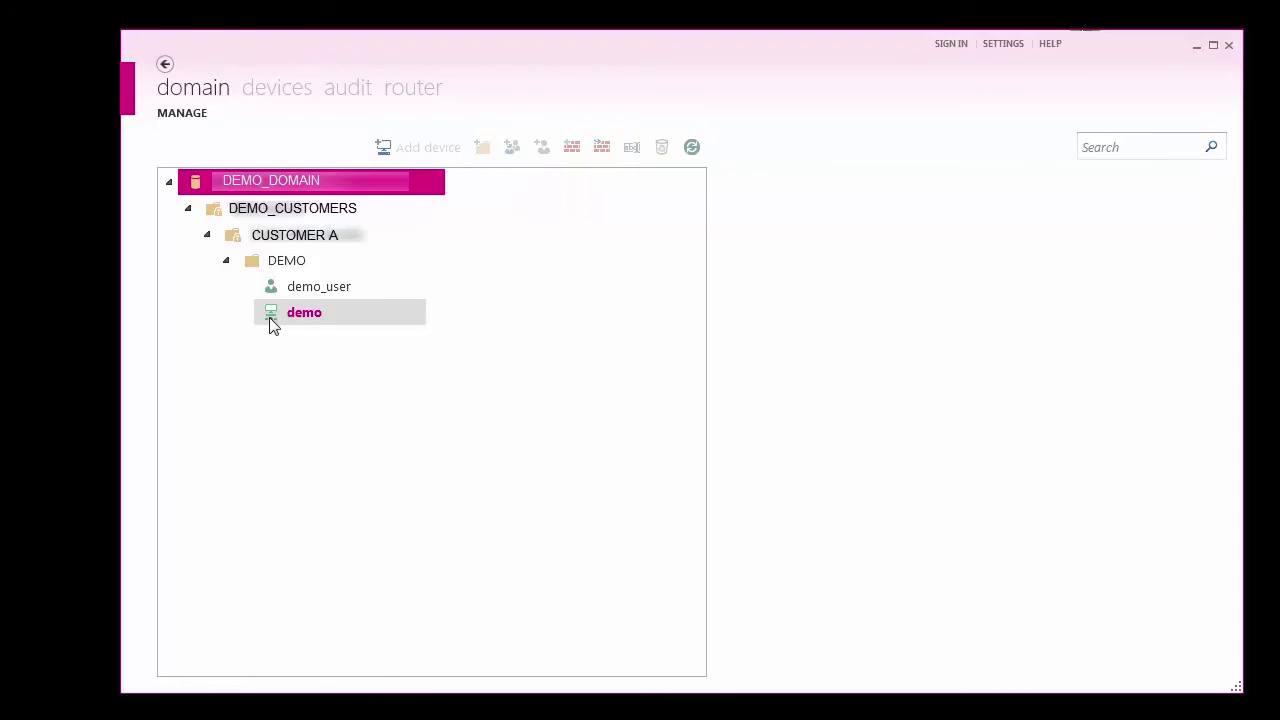
{"action": "left_click", "coordinate": [273, 326]}
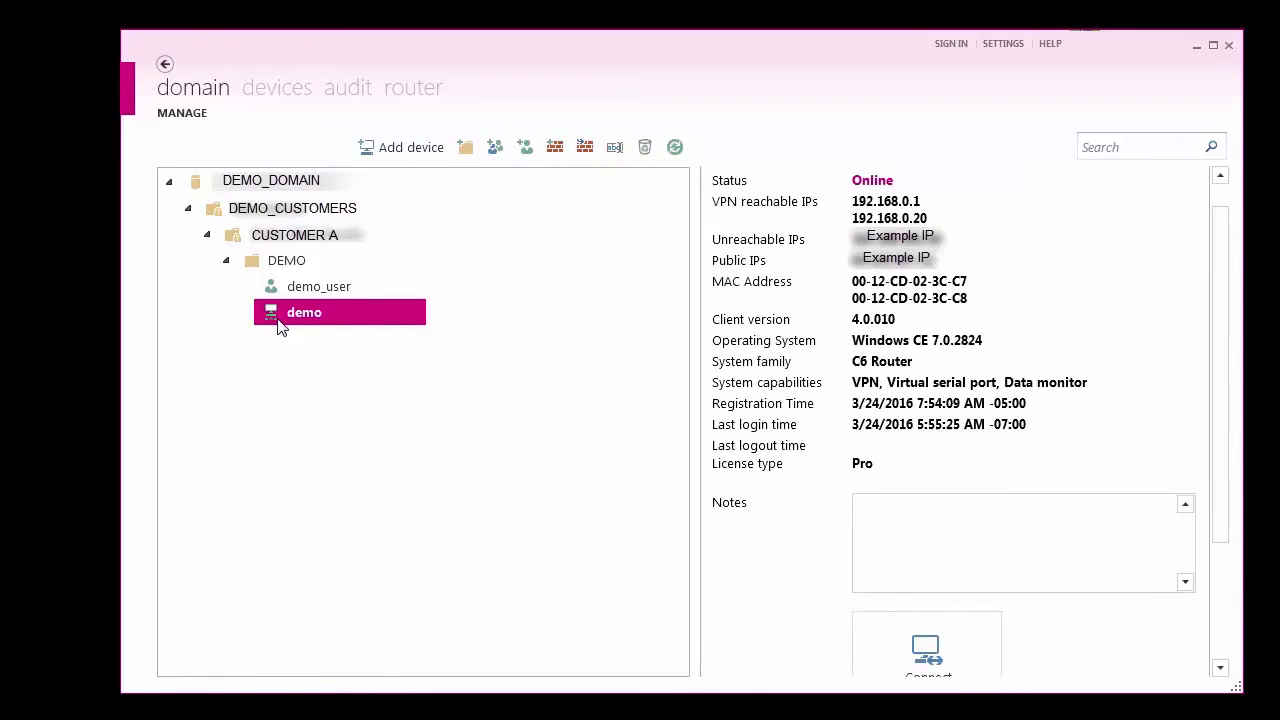
{"action": "scroll", "coordinate": [391, 443], "scroll_direction": "down", "scroll_amount": 1}
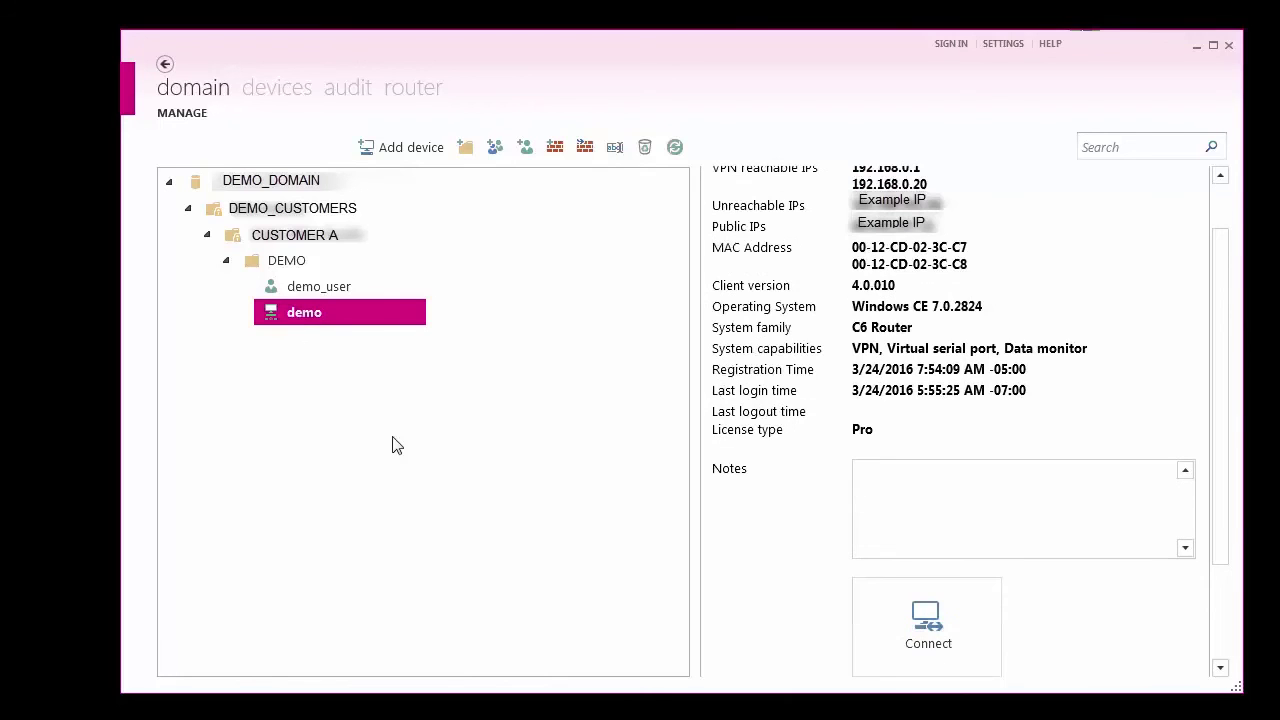
Step: Start a VPN connection to the Online demo router from its details panel
{"action": "left_click", "coordinate": [912, 636]}
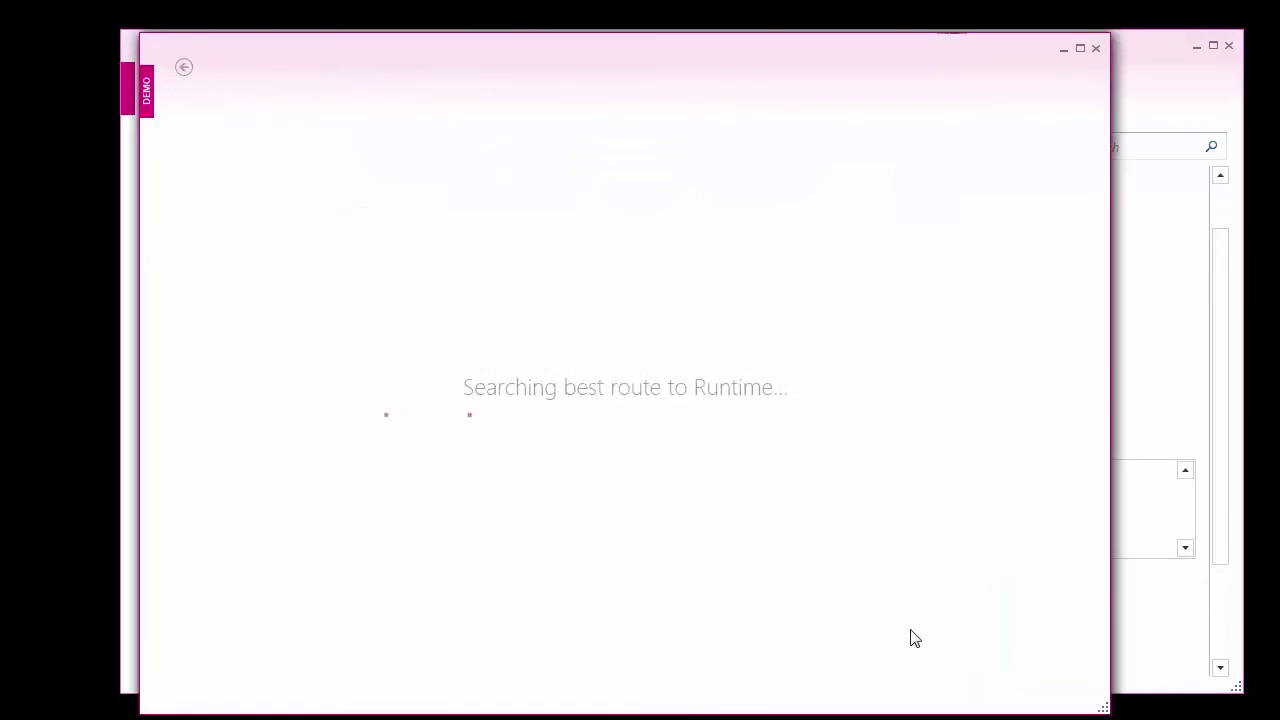